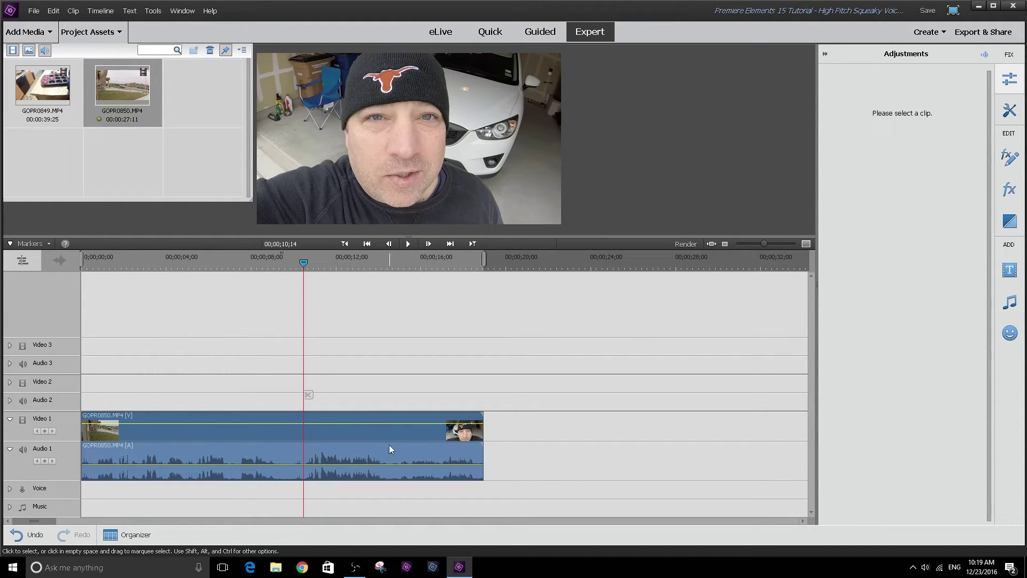
Split the clip at 10;14 and 14;14, then select the four-second middle section
{"action": "left_click", "coordinate": [308, 396]}
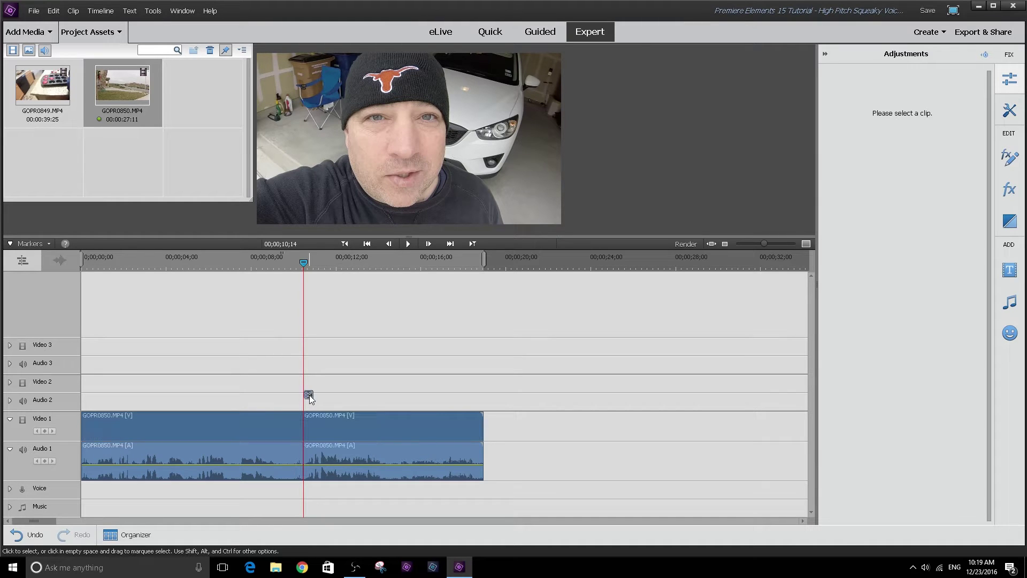
{"action": "left_click_drag", "start_coordinate": [302, 262], "coordinate": [386, 273]}
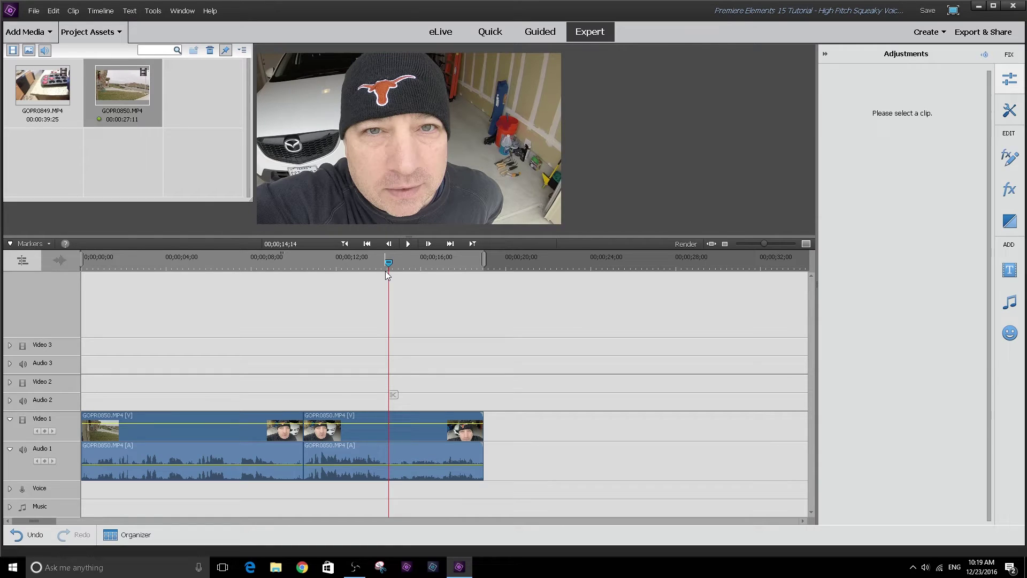
{"action": "left_click", "coordinate": [393, 394]}
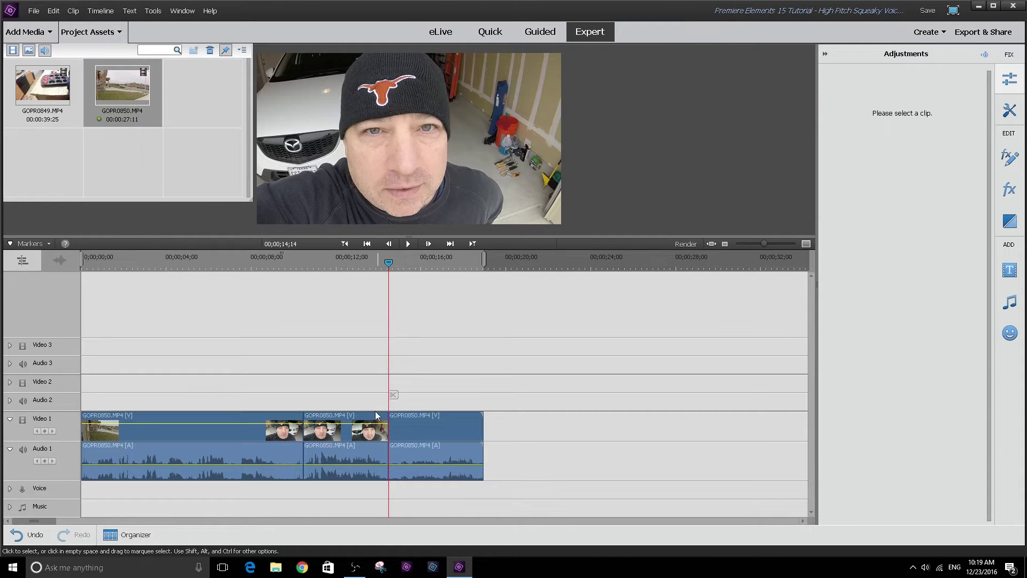
{"action": "left_click_drag", "start_coordinate": [385, 265], "coordinate": [372, 274]}
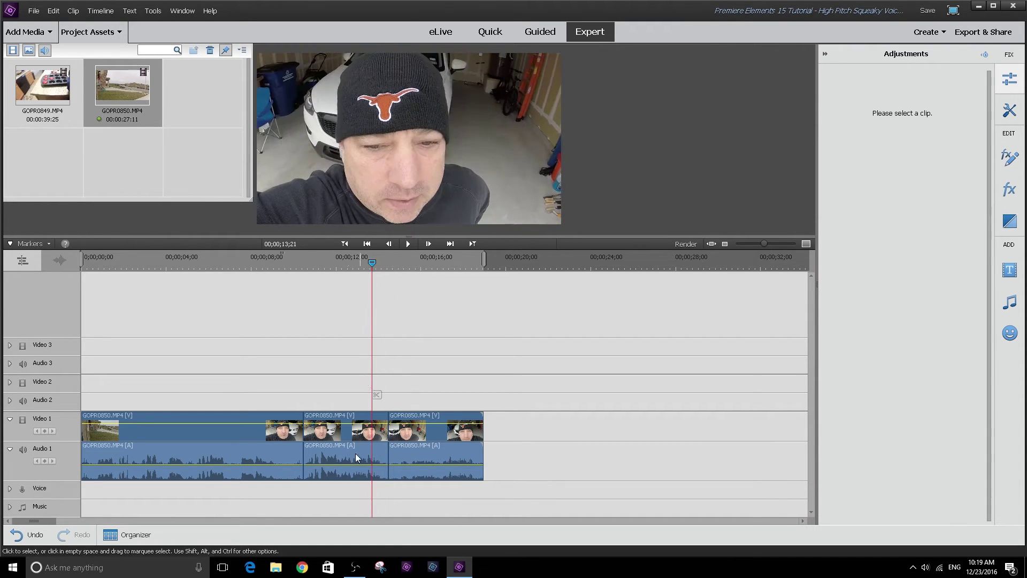
{"action": "left_click", "coordinate": [328, 434]}
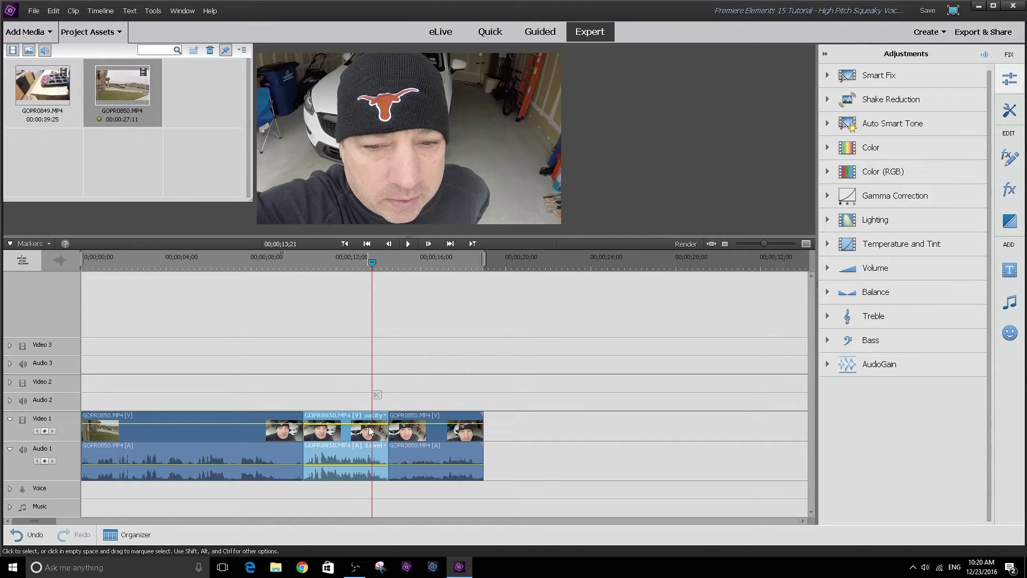
In the Effects library, show all video and audio effects and pick PitchShifter
{"action": "left_click", "coordinate": [1012, 196]}
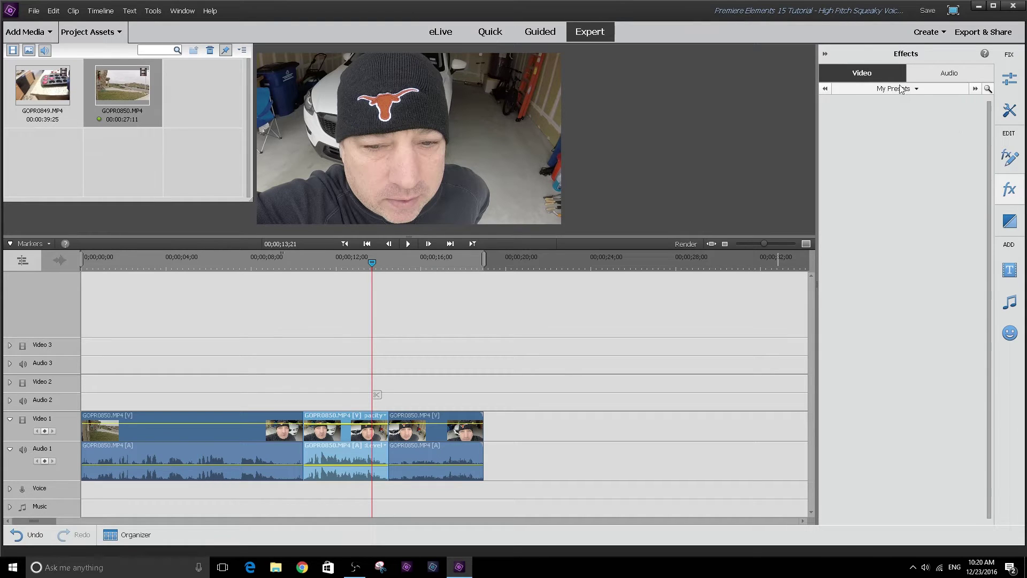
{"action": "left_click", "coordinate": [915, 91]}
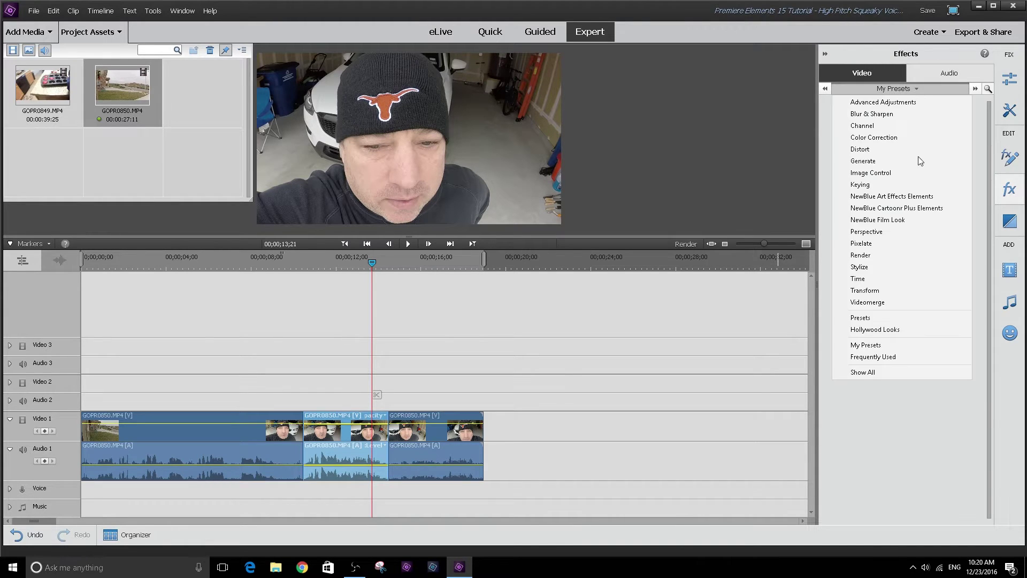
{"action": "left_click", "coordinate": [908, 373]}
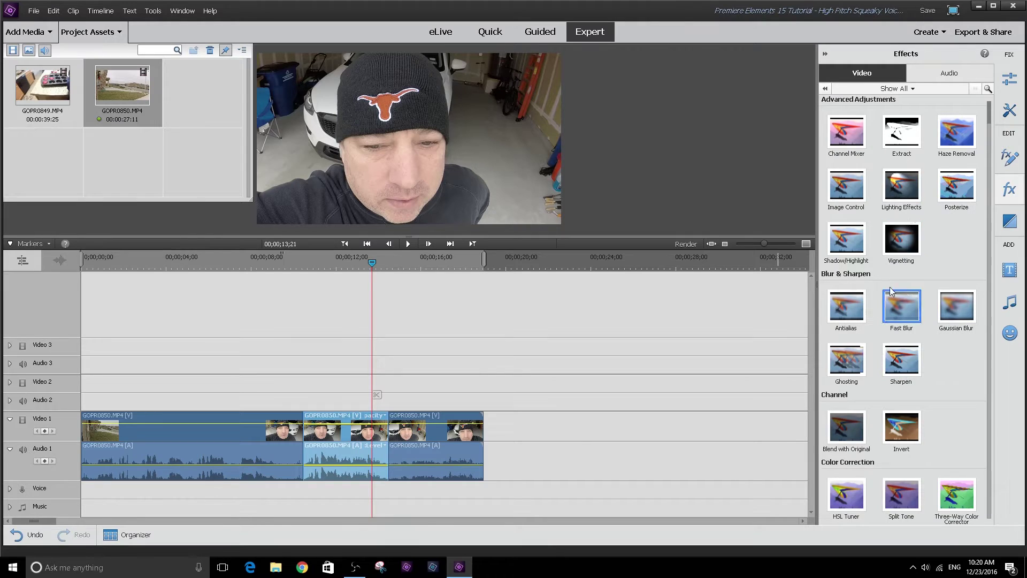
{"action": "left_click", "coordinate": [949, 72]}
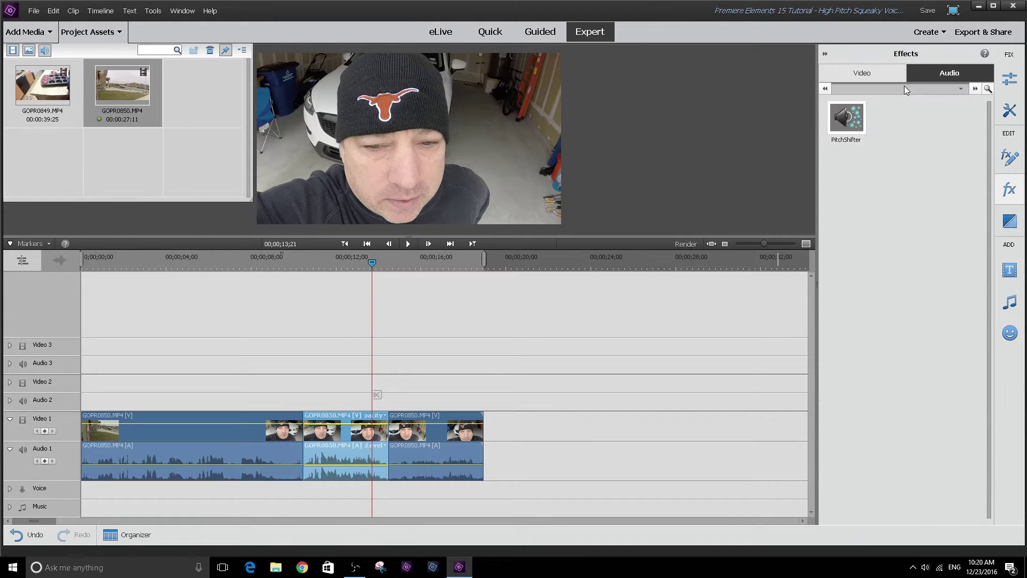
{"action": "left_click", "coordinate": [955, 87]}
{"action": "left_click", "coordinate": [877, 125]}
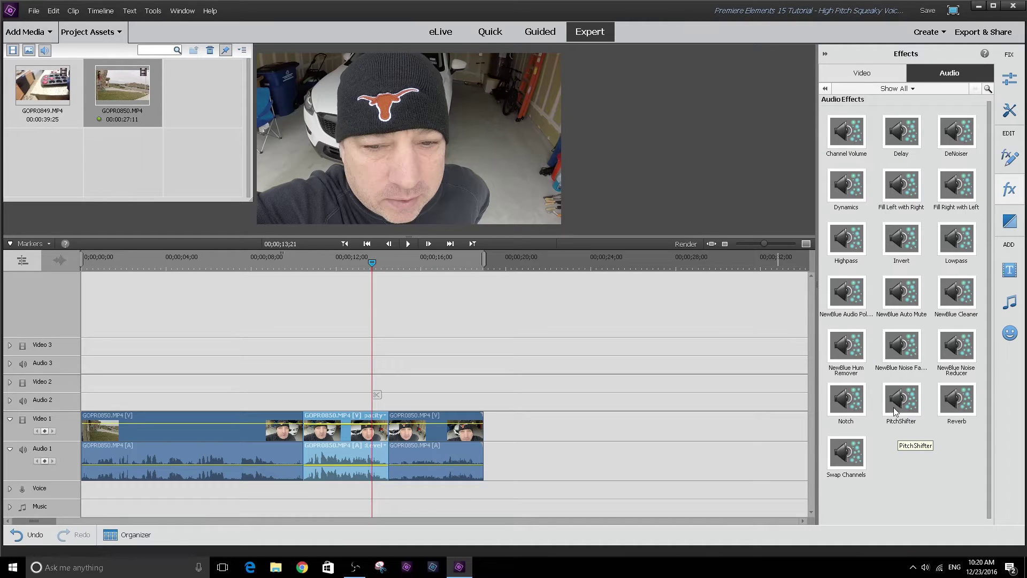
{"action": "left_click", "coordinate": [903, 405]}
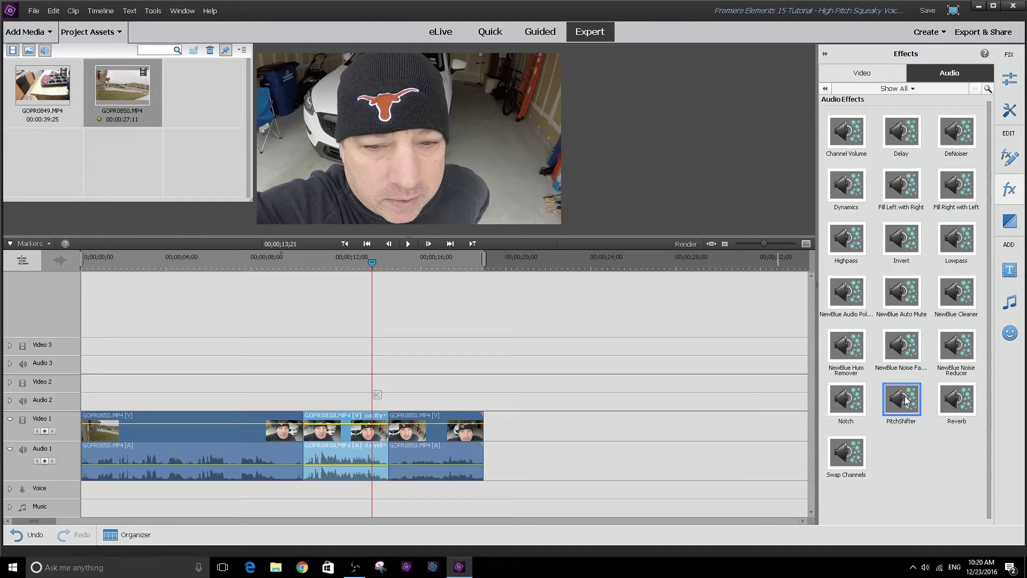
Drag PitchShifter onto the middle audio clip on Audio 1
{"action": "left_click_drag", "start_coordinate": [905, 401], "coordinate": [361, 465]}
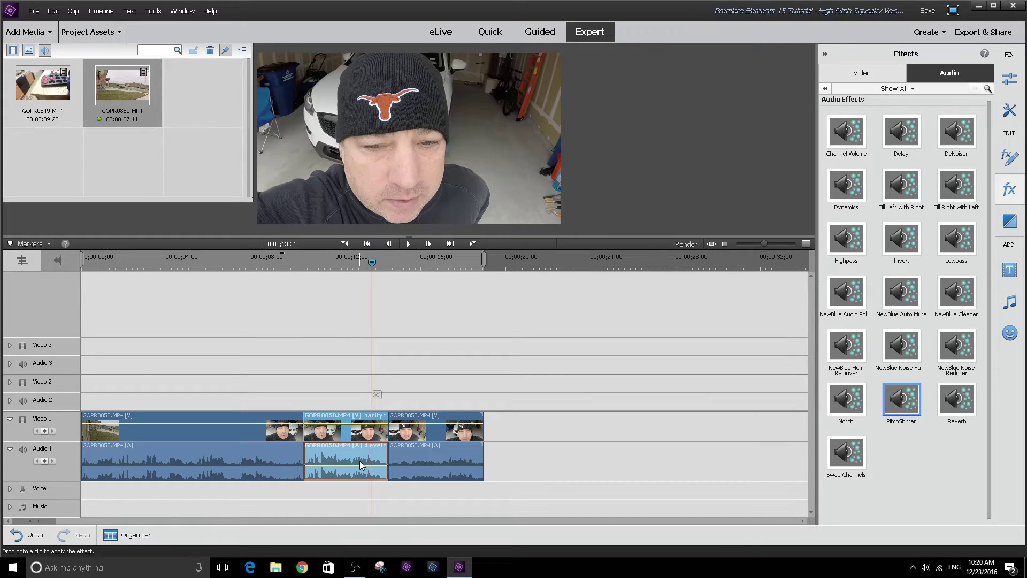
{"action": "left_click_drag", "start_coordinate": [360, 465], "coordinate": [358, 466]}
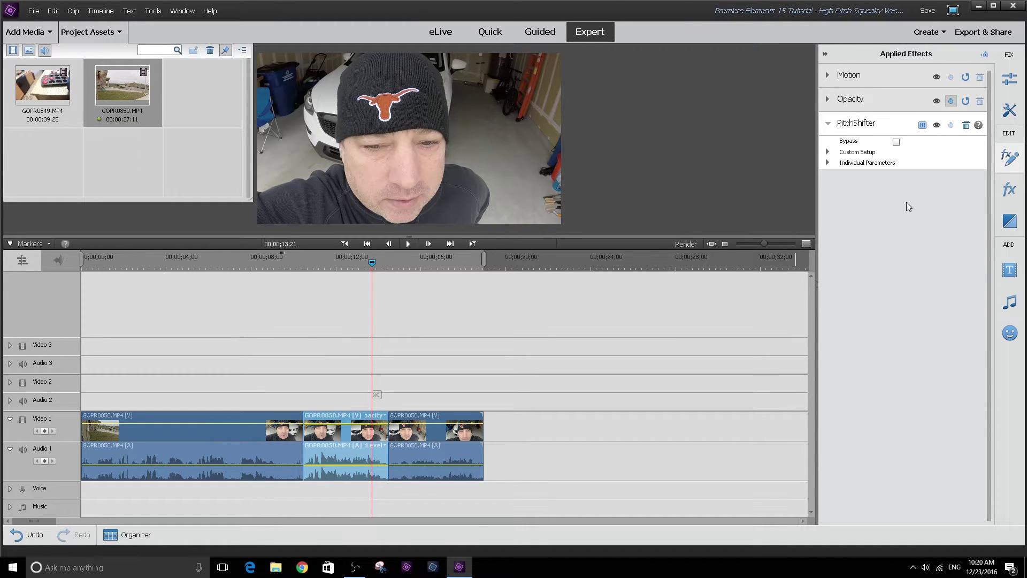
Apply the Cartoon Mouse preset to the middle clip's PitchShifter
{"action": "left_click", "coordinate": [922, 126]}
{"action": "left_click", "coordinate": [921, 125]}
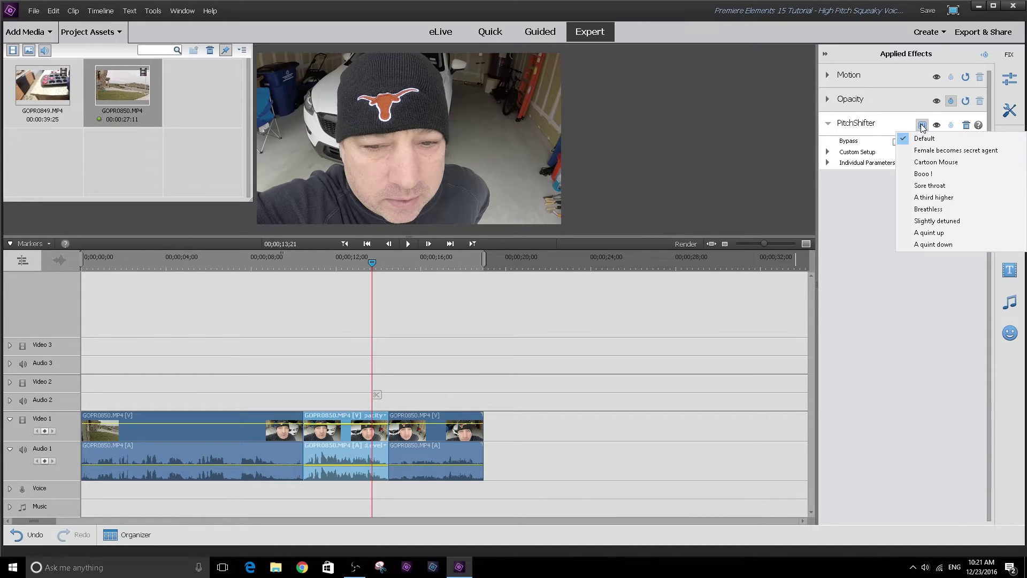
{"action": "left_click", "coordinate": [930, 163]}
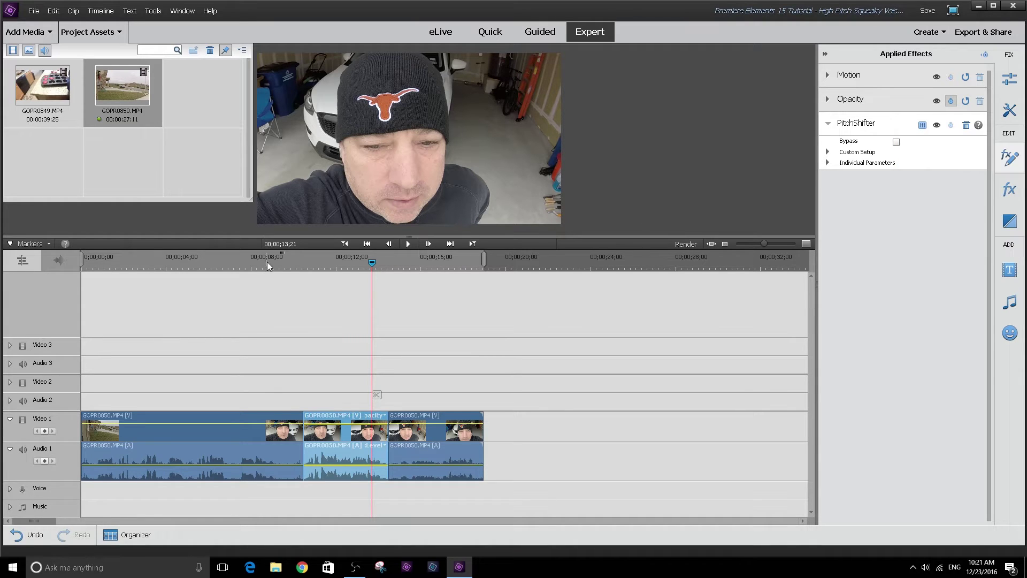
Play the middle section from its start to preview the Cartoon Mouse effect
{"action": "left_click", "coordinate": [302, 262]}
{"action": "key", "text": "space"}
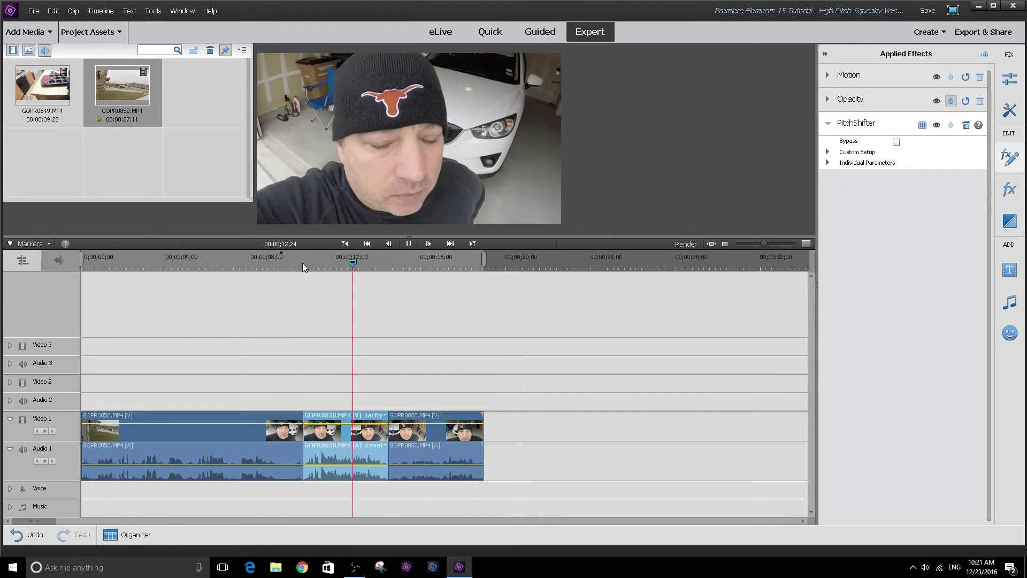
{"action": "left_click", "coordinate": [329, 262]}
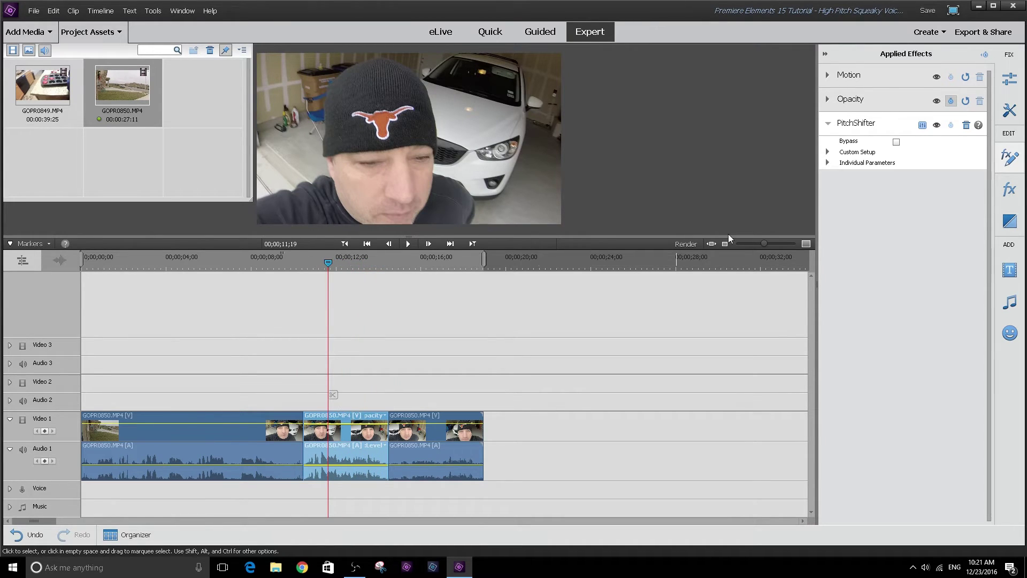
Expand PitchShifter's Individual Parameters to reveal Pitch, FineTune and FormantPreserve
{"action": "left_click", "coordinate": [828, 163]}
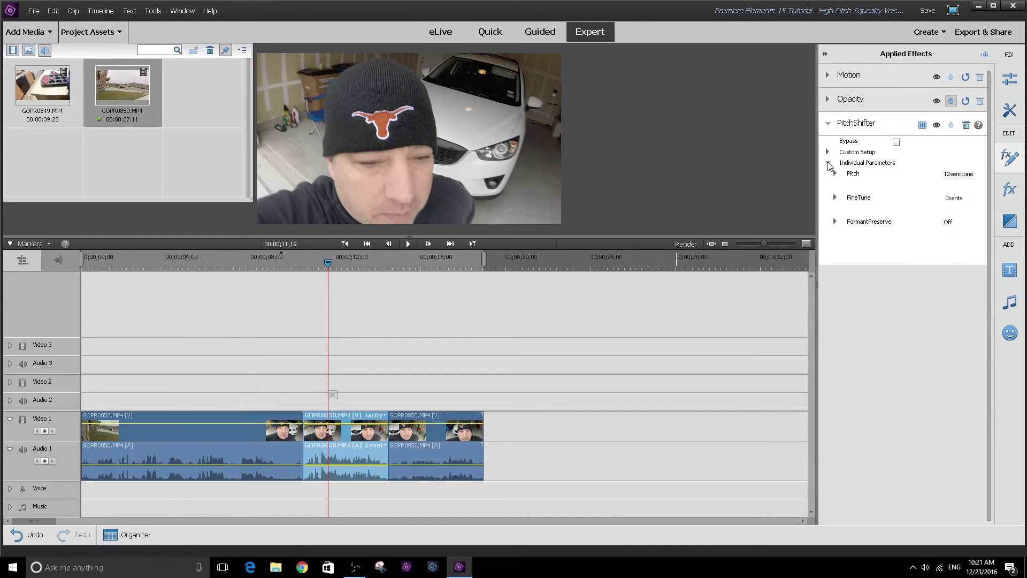
{"action": "left_click", "coordinate": [835, 175]}
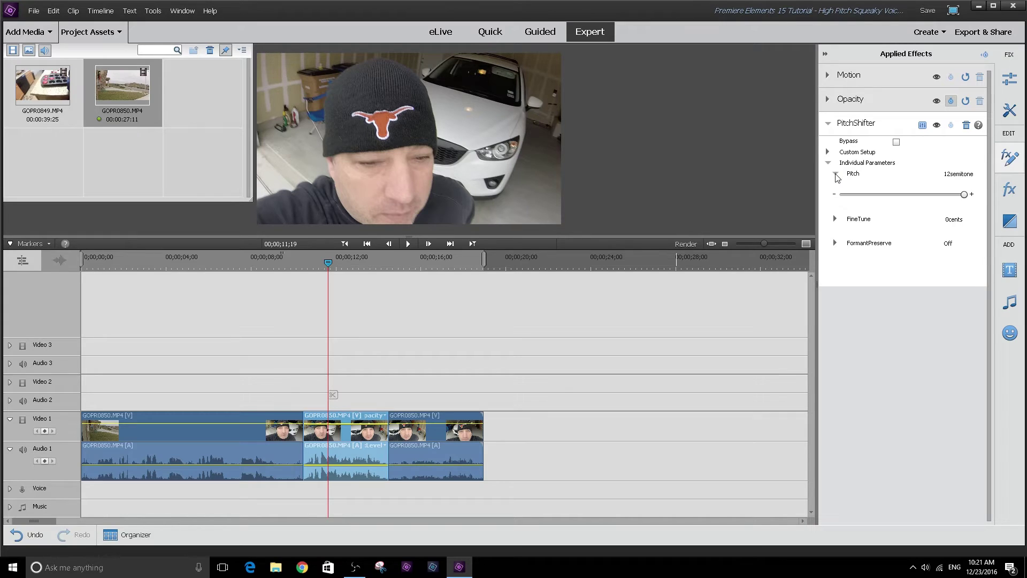
{"action": "left_click", "coordinate": [835, 220]}
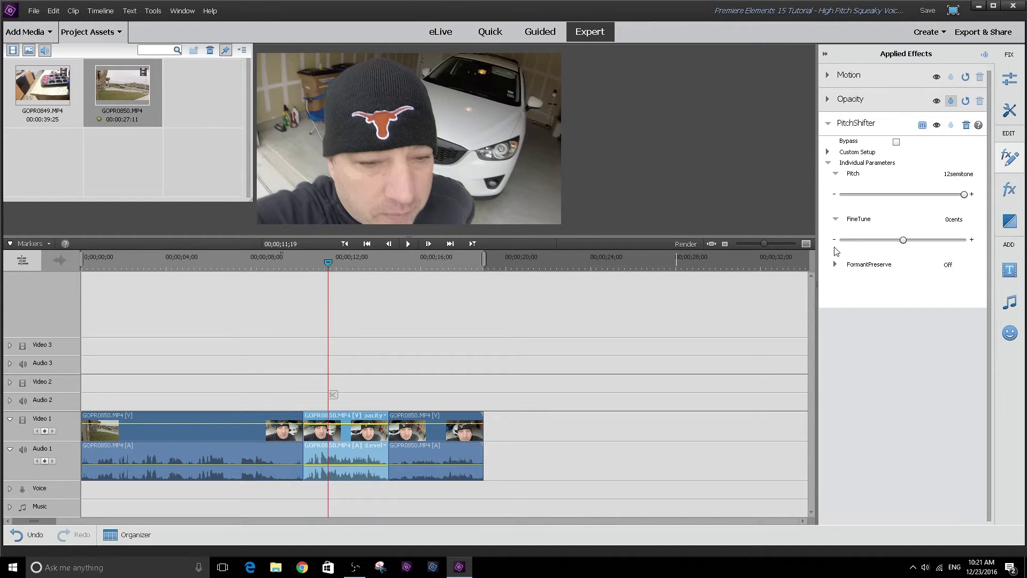
{"action": "left_click", "coordinate": [835, 265]}
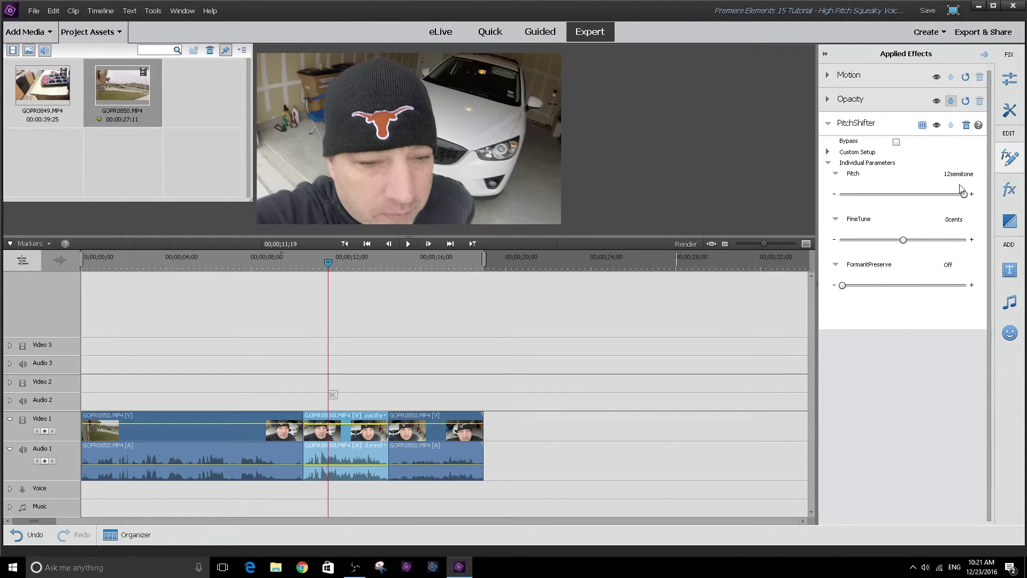
Lower the Pitch slider to 10 semitones and play back the result
{"action": "left_click_drag", "start_coordinate": [964, 195], "coordinate": [953, 196]}
{"action": "left_click", "coordinate": [314, 262]}
{"action": "key", "text": "space"}
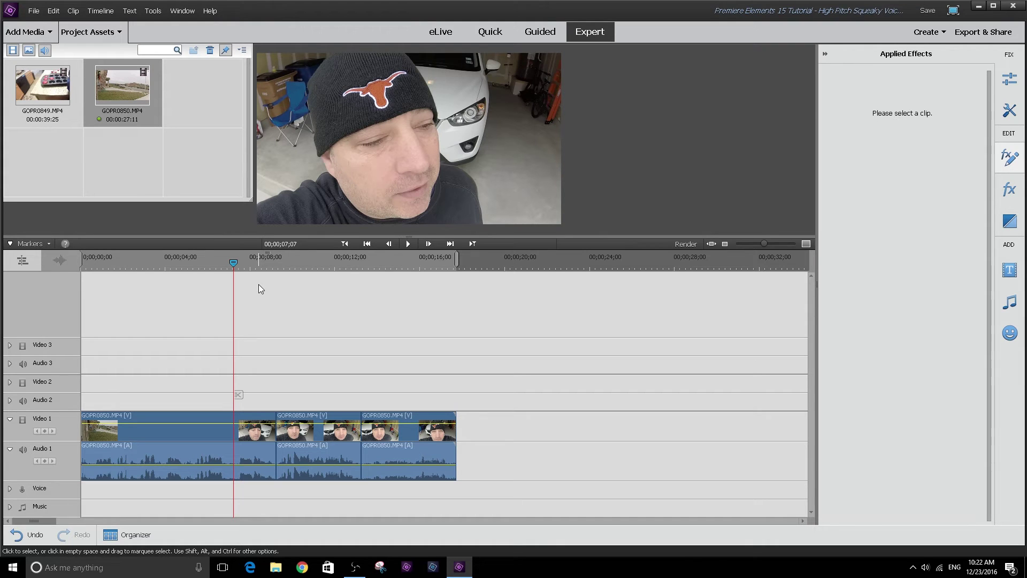
{"action": "key", "text": "space"}
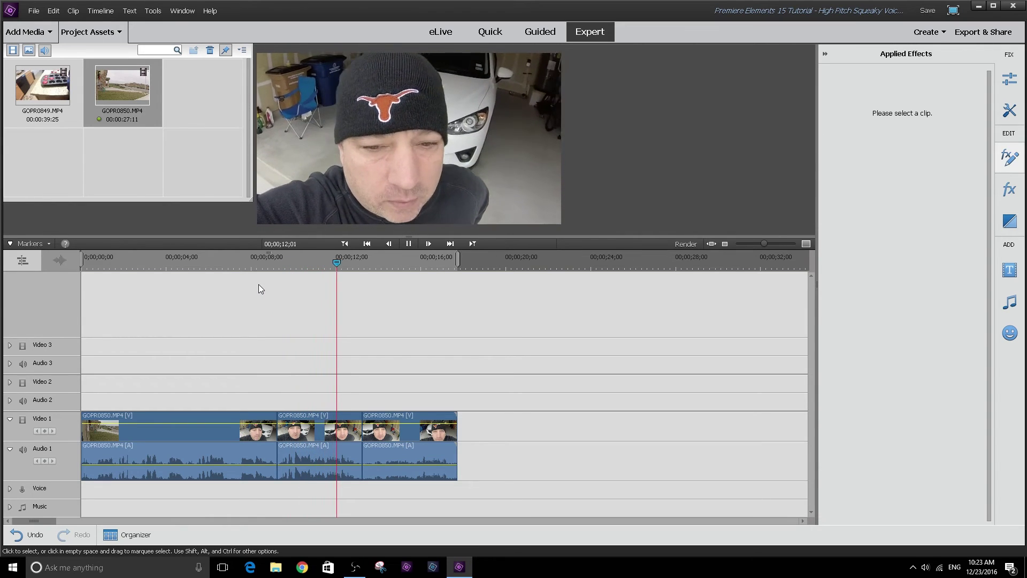
{"action": "key", "text": "space"}
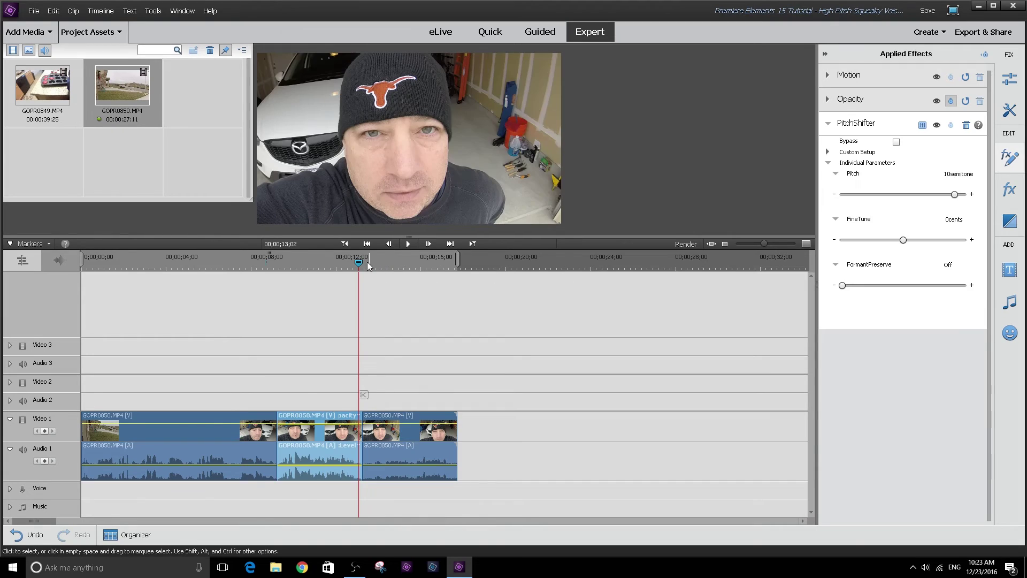
{"action": "left_click_drag", "start_coordinate": [366, 262], "coordinate": [304, 267]}
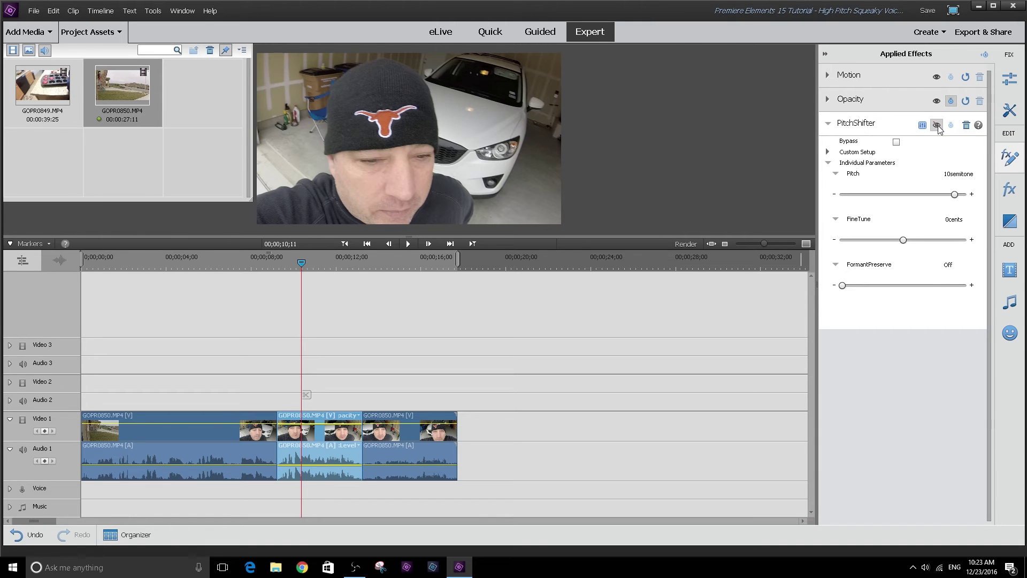
{"action": "left_click", "coordinate": [264, 260]}
{"action": "key", "text": "space"}
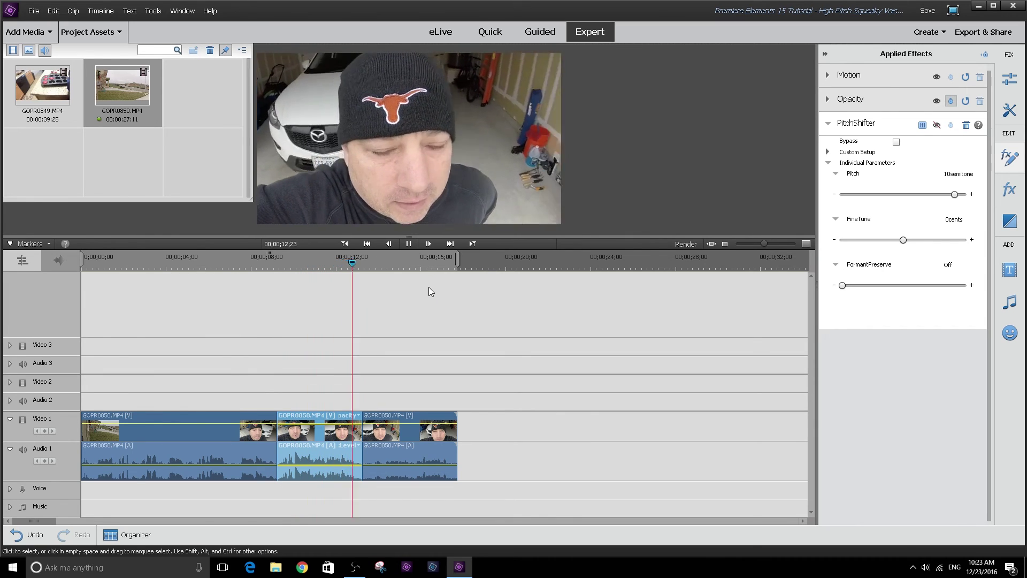
{"action": "left_click", "coordinate": [319, 258]}
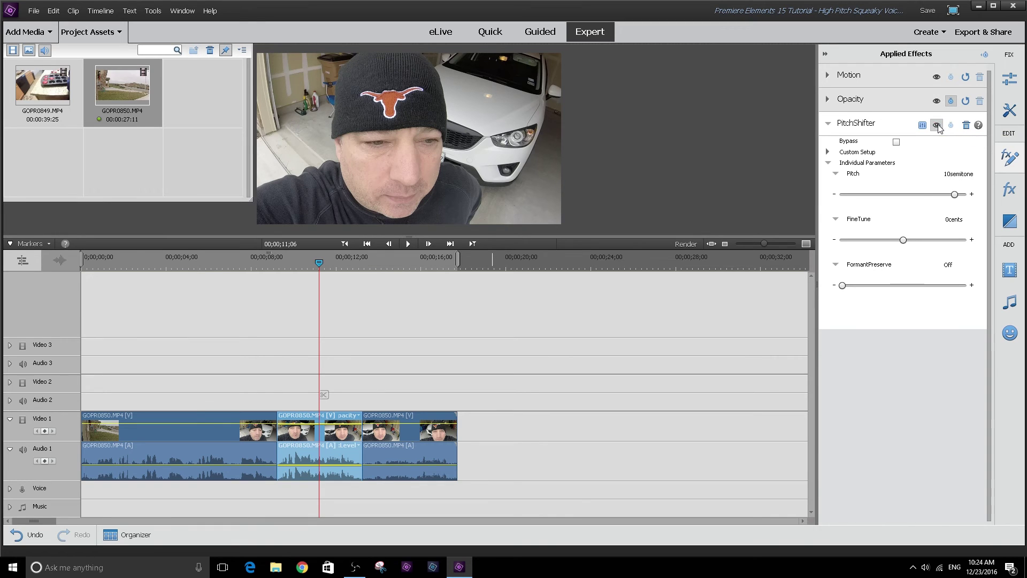
{"action": "left_click", "coordinate": [265, 261]}
{"action": "key", "text": "space"}
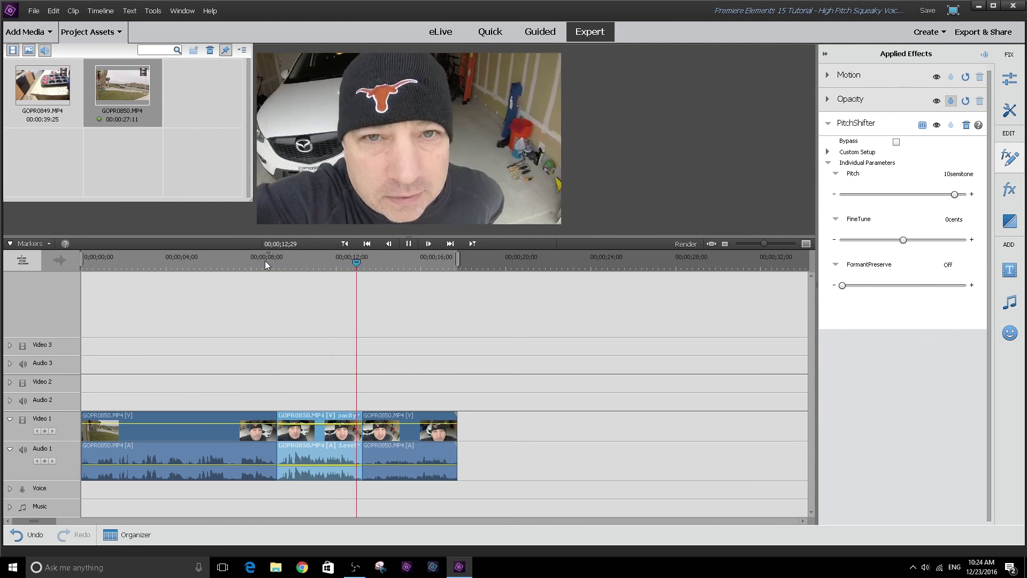
{"action": "left_click", "coordinate": [430, 425]}
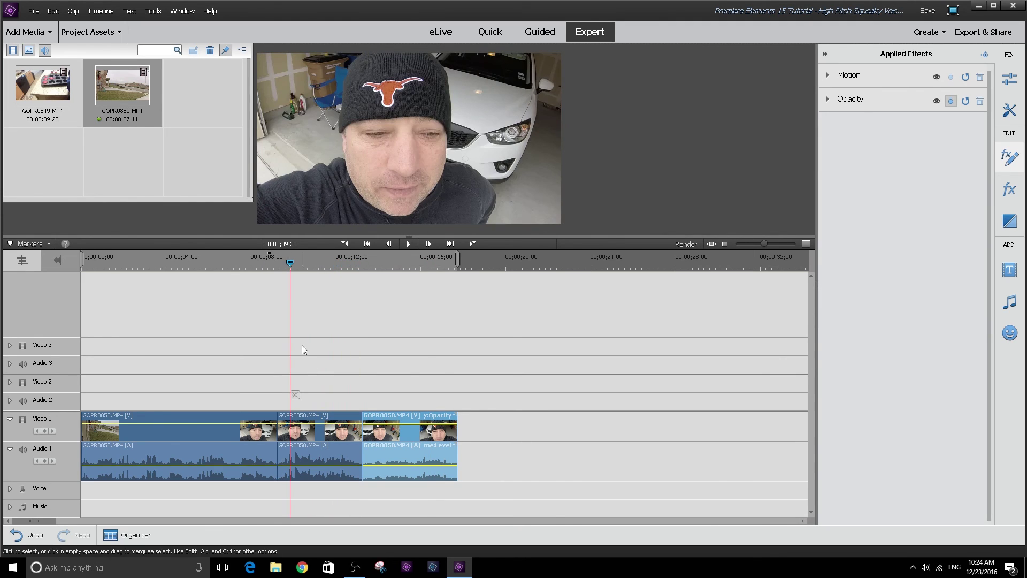